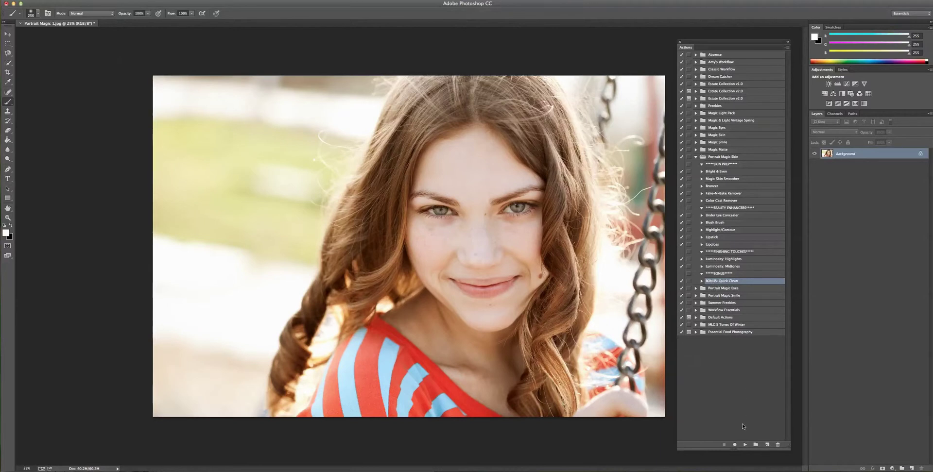
- Run the Quick Clean action on the portrait and toggle the Contrast layer to judge its effect
left_click(744, 445)
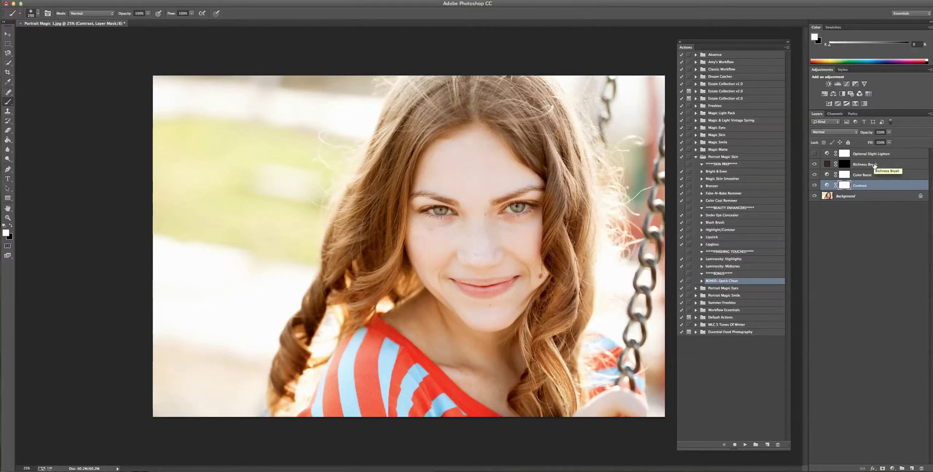
left_click(815, 185)
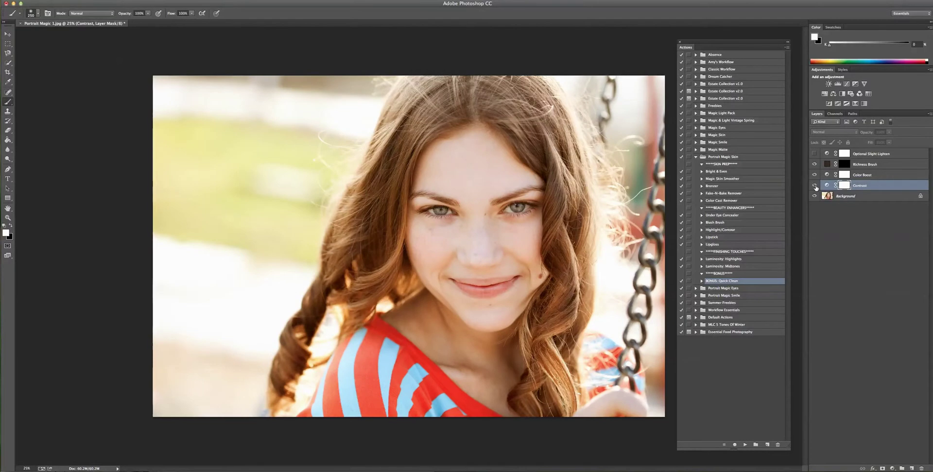
left_click(814, 185)
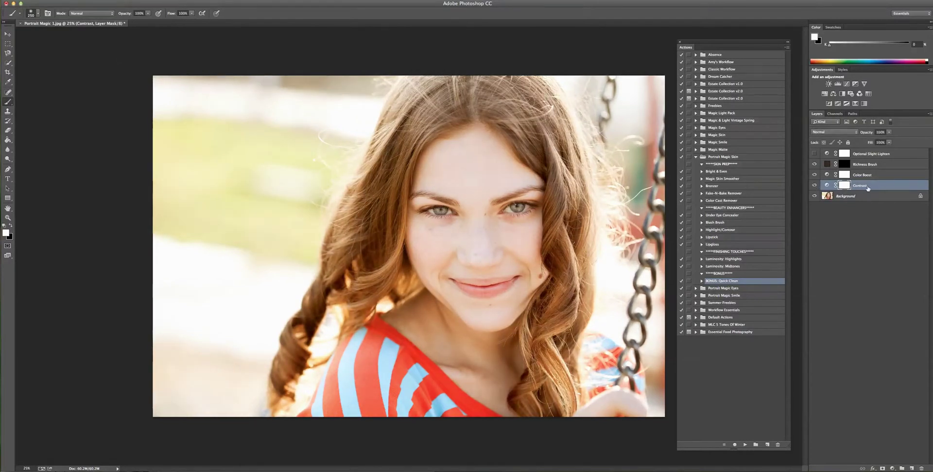
- Lower the Contrast layer's opacity to 37%, then delete the Contrast layer
key("super+2")
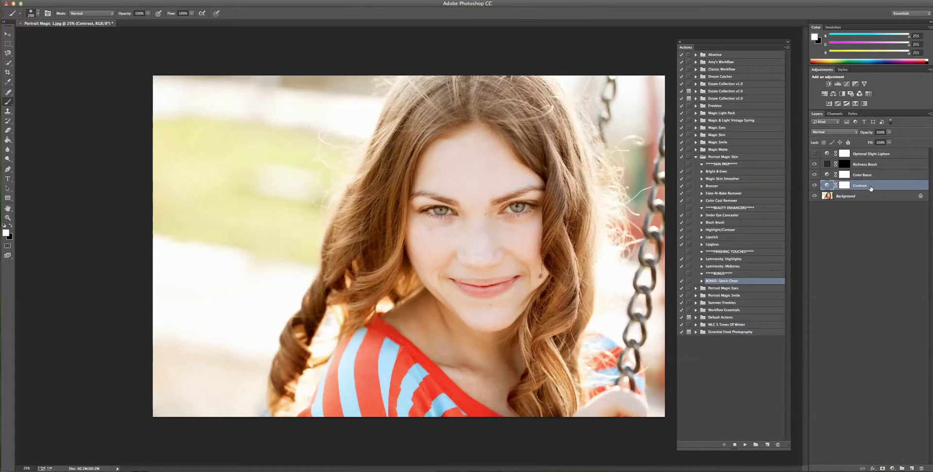
left_click(891, 133)
mouse_move(888, 140)
left_mouse_down()
mouse_move(852, 140)
mouse_move(891, 139)
mouse_move(874, 140)
left_mouse_up()
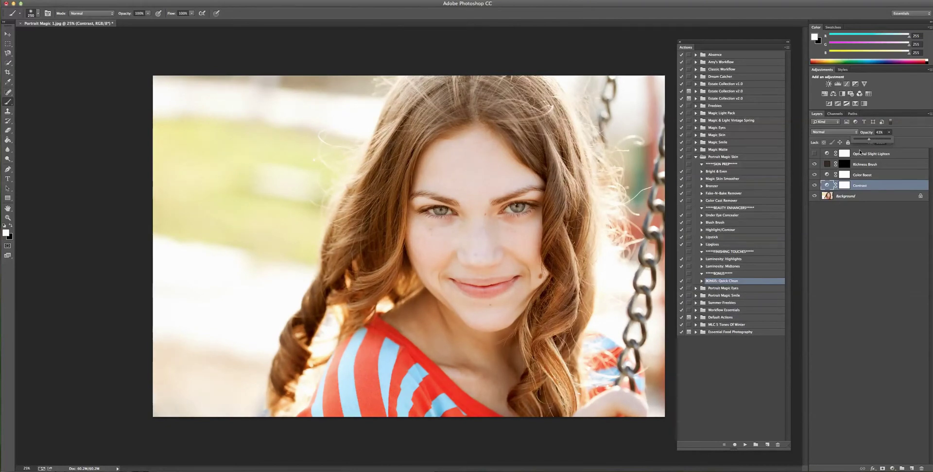
left_click(845, 186)
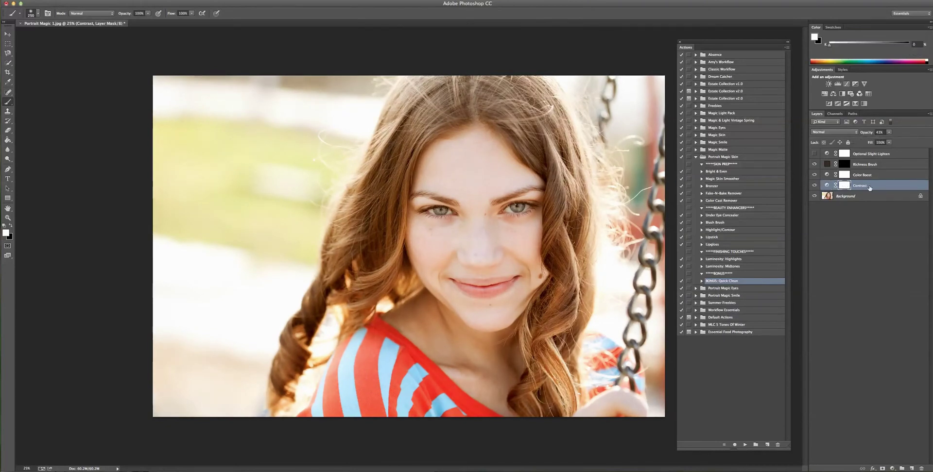
left_click(870, 186)
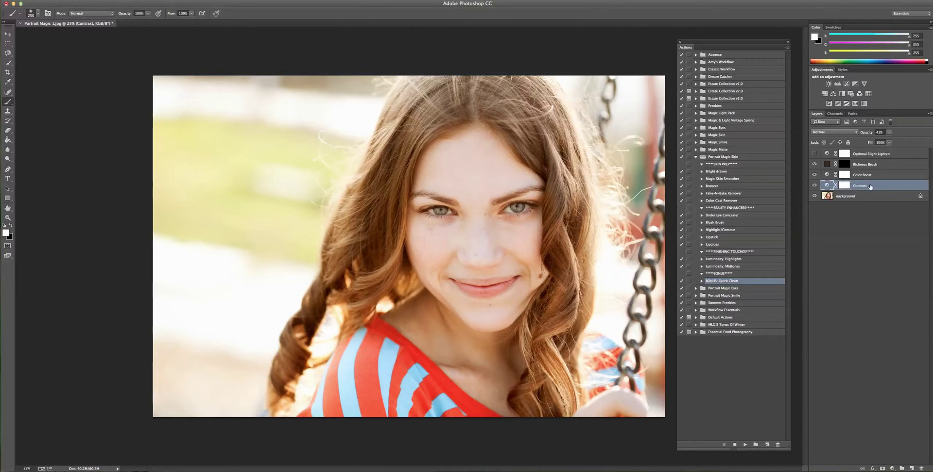
key("Delete")
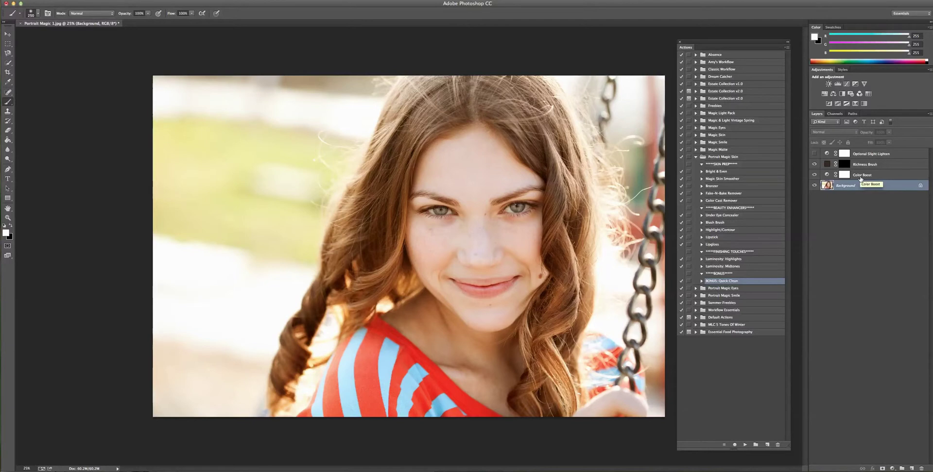
- Compare the Optional Slight Lighten layer on and off, then delete it
left_click(829, 176)
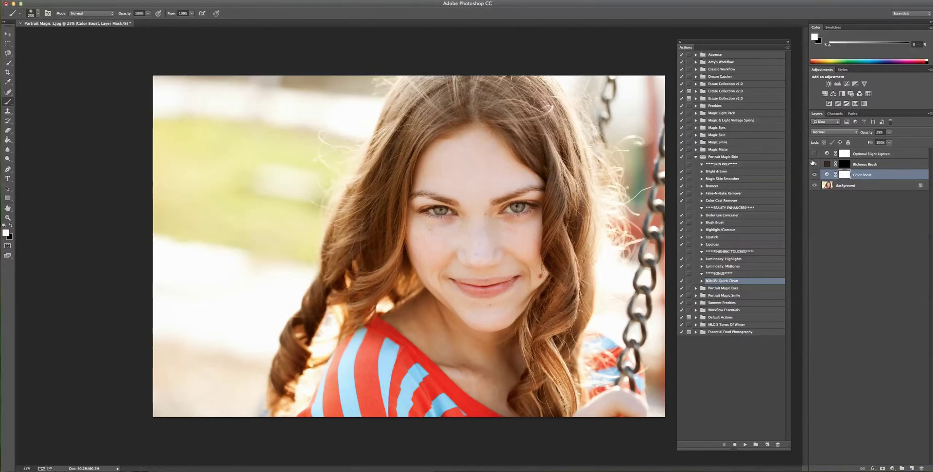
left_click(869, 155)
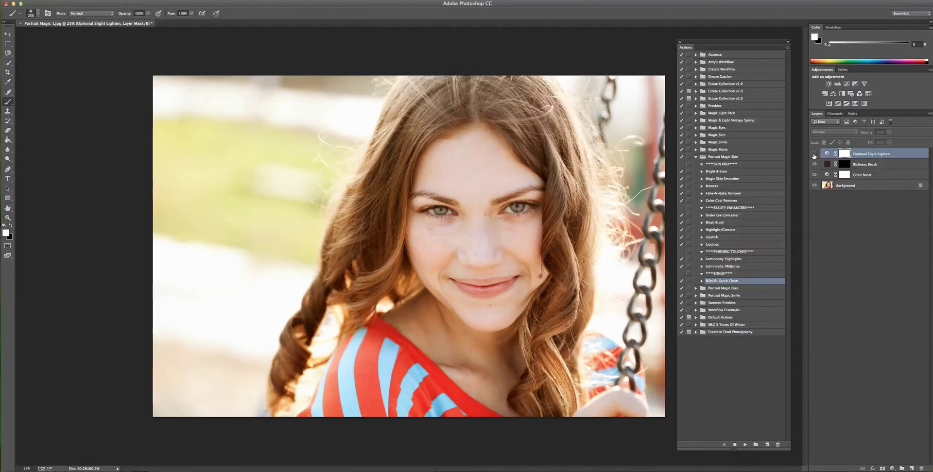
left_click(815, 154)
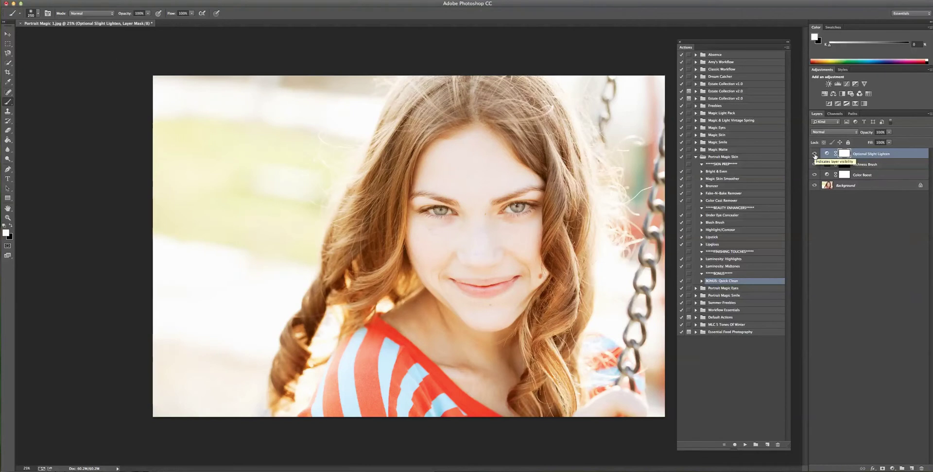
left_click(815, 154)
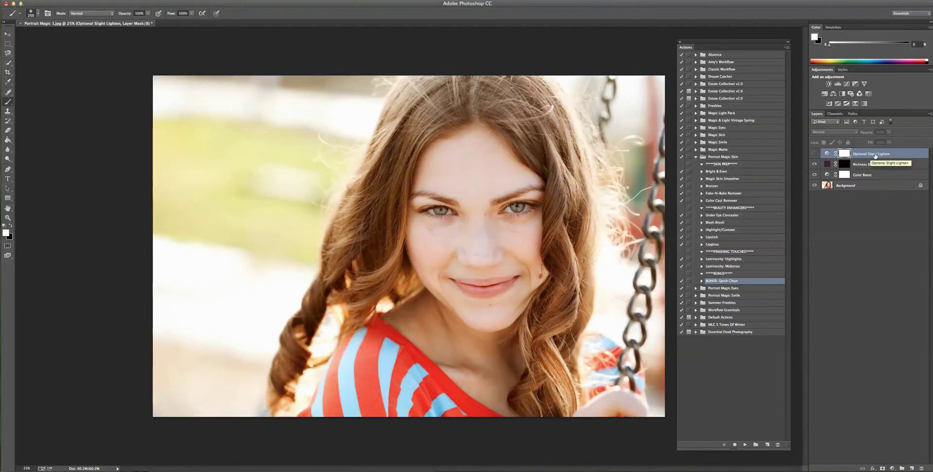
key("Delete")
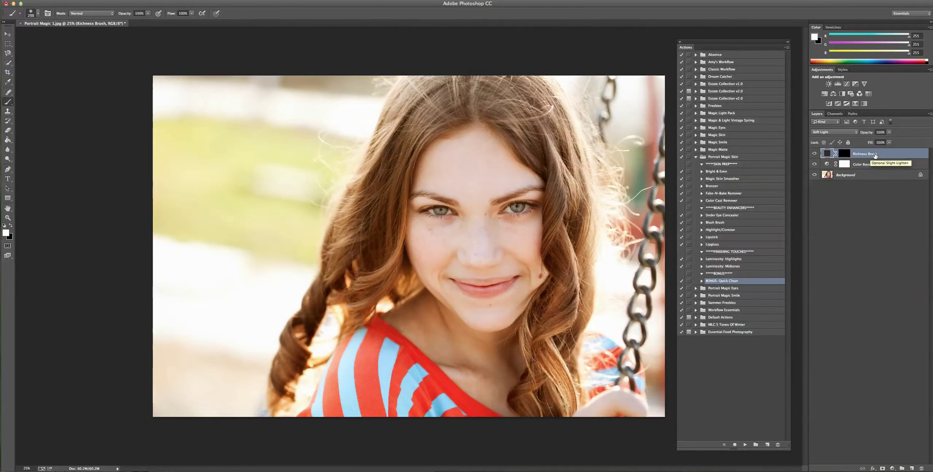
left_click(843, 154)
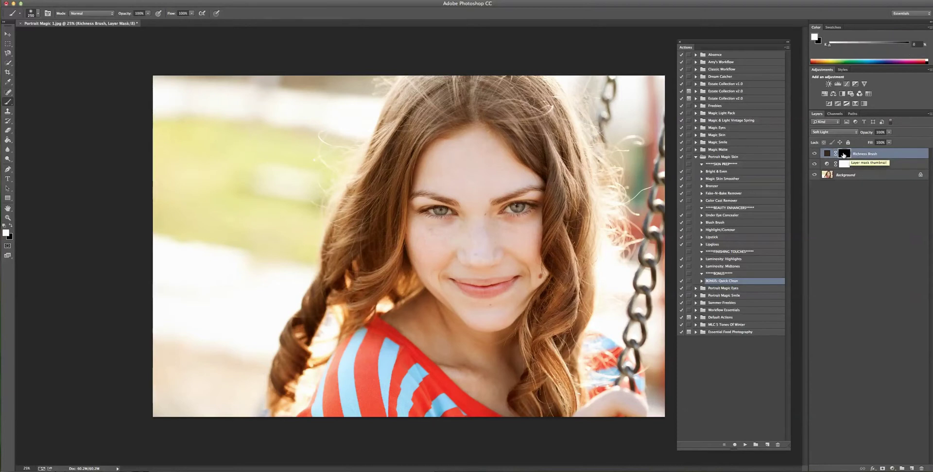
left_click(814, 154)
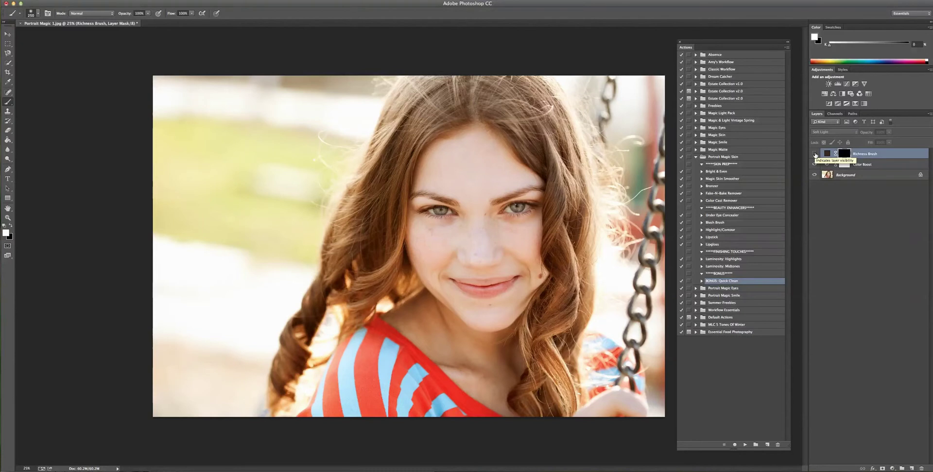
left_click(815, 155)
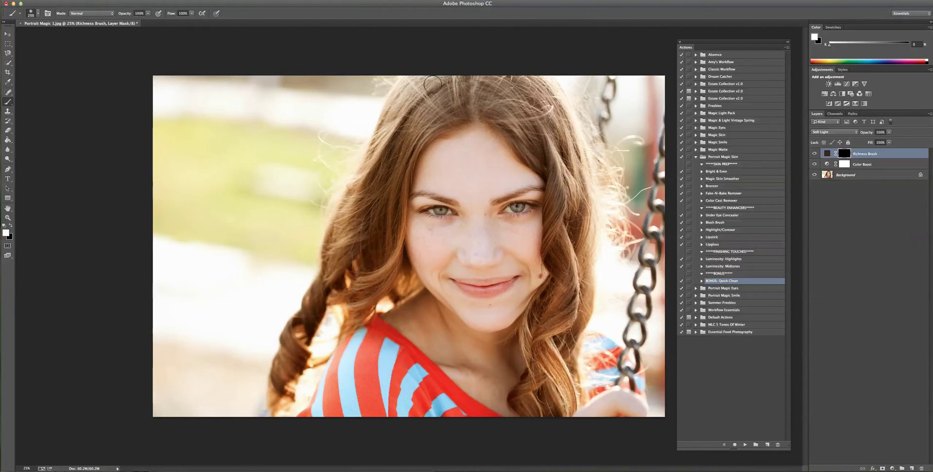
key("bracketright")
key("bracketright")
key("bracketright")
key("bracketright")
key("bracketright")
key("bracketright")
- Paint richness over the upper-left background, left braid and hair to the crown, with brush sizes 250 and 600
mouse_move(209, 86)
left_mouse_down()
mouse_move(122, 102)
mouse_move(138, 186)
mouse_move(199, 91)
mouse_move(194, 165)
mouse_move(229, 180)
mouse_move(286, 124)
mouse_move(327, 111)
mouse_move(368, 55)
mouse_move(246, 327)
mouse_move(256, 247)
mouse_move(168, 368)
mouse_move(145, 268)
mouse_move(198, 414)
mouse_move(253, 418)
mouse_move(274, 344)
mouse_move(289, 343)
mouse_move(330, 234)
mouse_move(350, 154)
mouse_move(346, 287)
mouse_move(337, 295)
mouse_move(351, 184)
mouse_move(368, 137)
mouse_move(397, 102)
mouse_move(455, 61)
mouse_move(395, 122)
mouse_move(453, 69)
mouse_move(499, 70)
mouse_move(550, 105)
mouse_move(510, 81)
mouse_move(566, 129)
mouse_move(587, 126)
mouse_move(620, 90)
mouse_move(674, 99)
mouse_move(658, 354)
mouse_move(628, 345)
mouse_move(586, 360)
mouse_move(617, 116)
mouse_move(597, 114)
mouse_move(586, 223)
mouse_move(585, 157)
mouse_move(562, 117)
mouse_move(590, 200)
mouse_move(580, 319)
mouse_move(547, 404)
mouse_move(552, 374)
mouse_move(623, 264)
mouse_move(590, 102)
mouse_move(609, 109)
mouse_move(605, 311)
mouse_move(576, 361)
left_mouse_up()
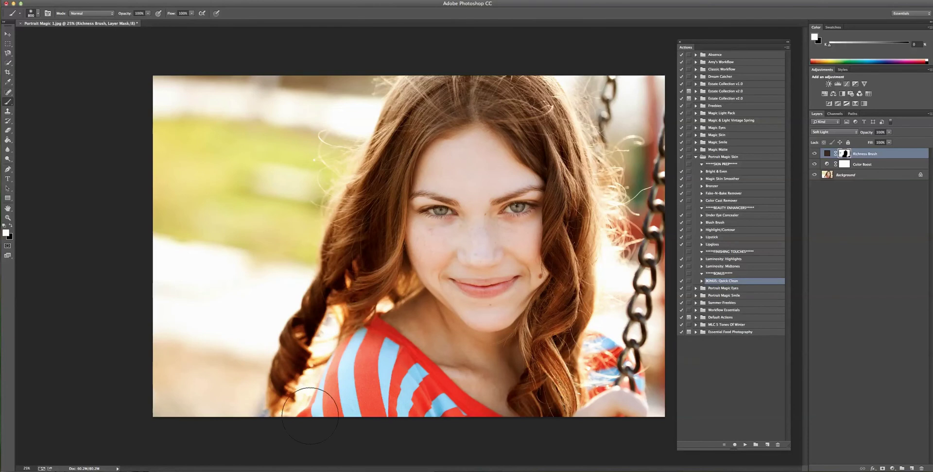
mouse_move(316, 433)
left_mouse_down()
mouse_move(345, 382)
mouse_move(340, 343)
mouse_move(360, 361)
mouse_move(358, 344)
mouse_move(431, 423)
mouse_move(418, 416)
mouse_move(470, 435)
mouse_move(442, 423)
mouse_move(394, 370)
mouse_move(323, 349)
mouse_move(314, 368)
left_mouse_up()
key("bracketleft")
key("bracketleft")
key("bracketleft")
key("bracketleft")
key("bracketleft")
key("bracketleft")
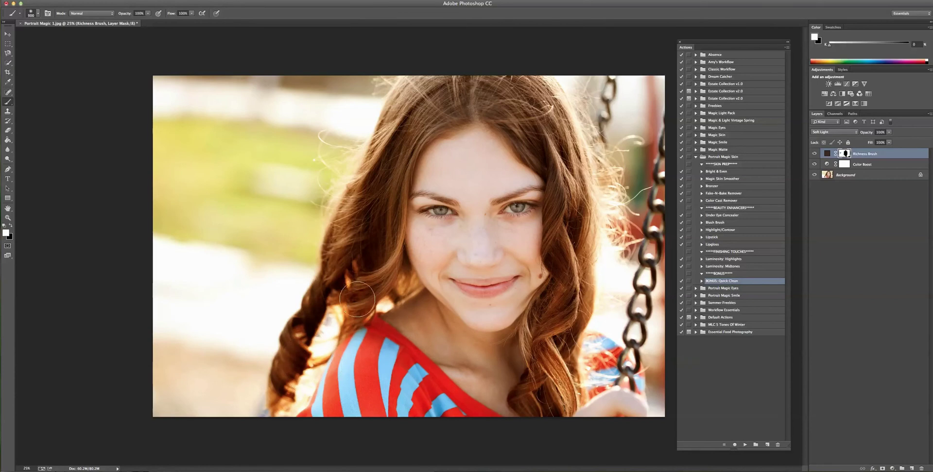
mouse_move(392, 255)
left_mouse_down()
mouse_move(401, 163)
mouse_move(433, 125)
mouse_move(484, 110)
mouse_move(453, 106)
mouse_move(503, 82)
mouse_move(434, 105)
mouse_move(404, 165)
mouse_move(481, 90)
mouse_move(519, 141)
mouse_move(549, 168)
mouse_move(562, 164)
mouse_move(533, 89)
left_mouse_up()
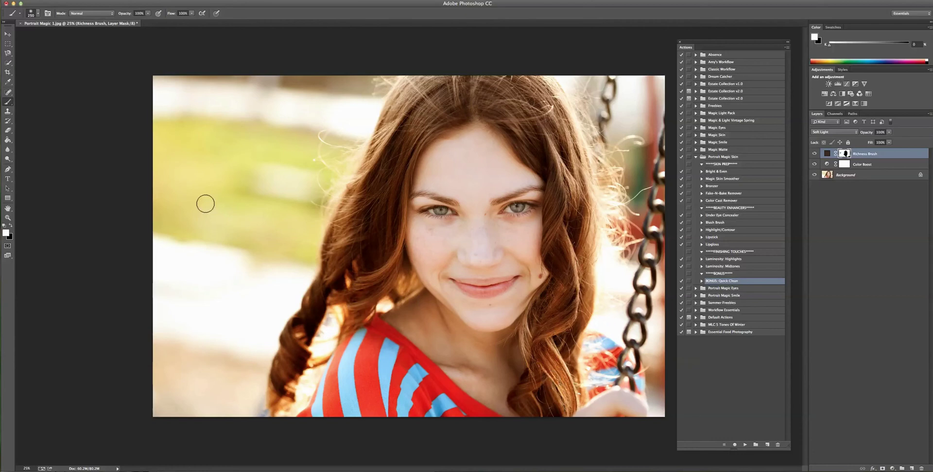
key("bracketright")
key("bracketright")
key("bracketright")
key("bracketright")
left_click(815, 154)
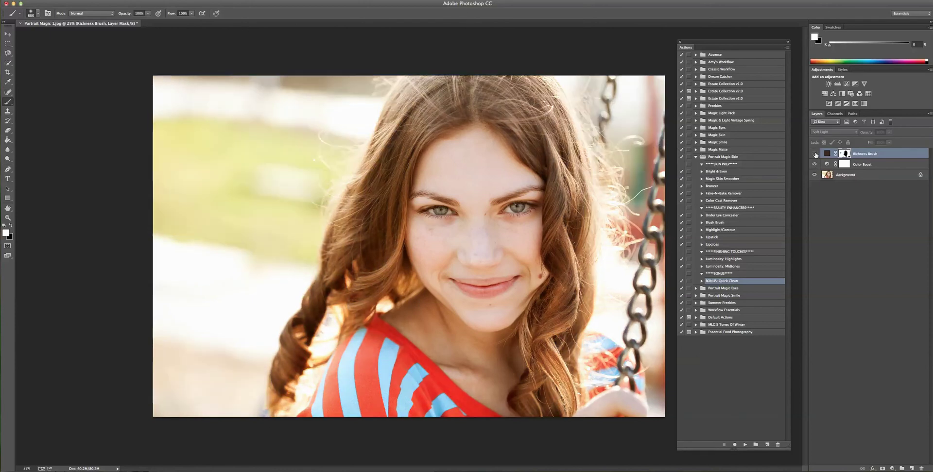
left_click(816, 154)
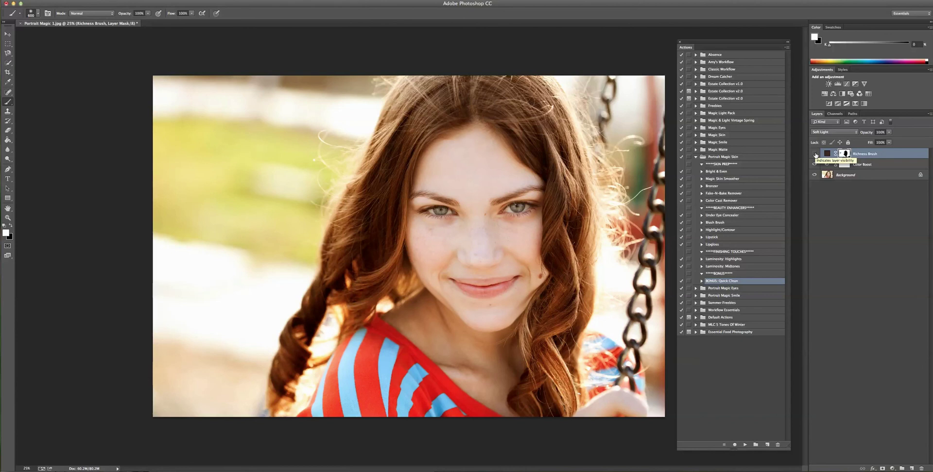
left_click(815, 154)
left_click(816, 155)
left_click(815, 166)
left_click(815, 165)
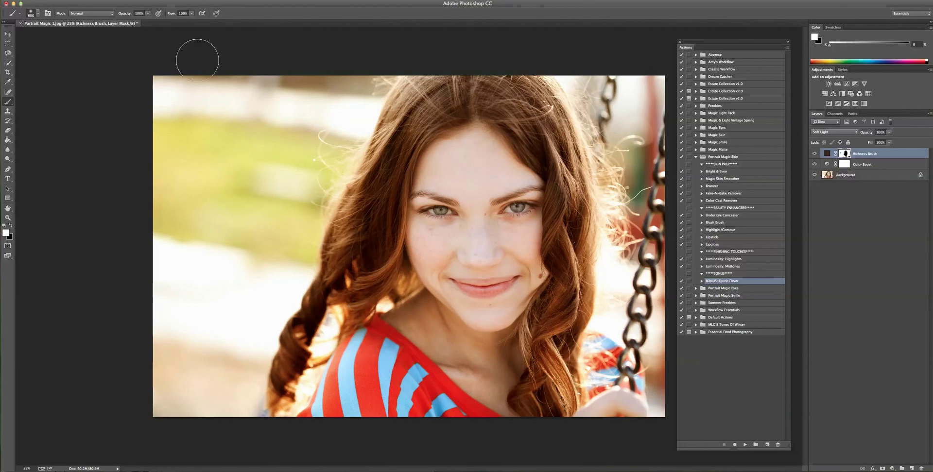
left_click(115, 0)
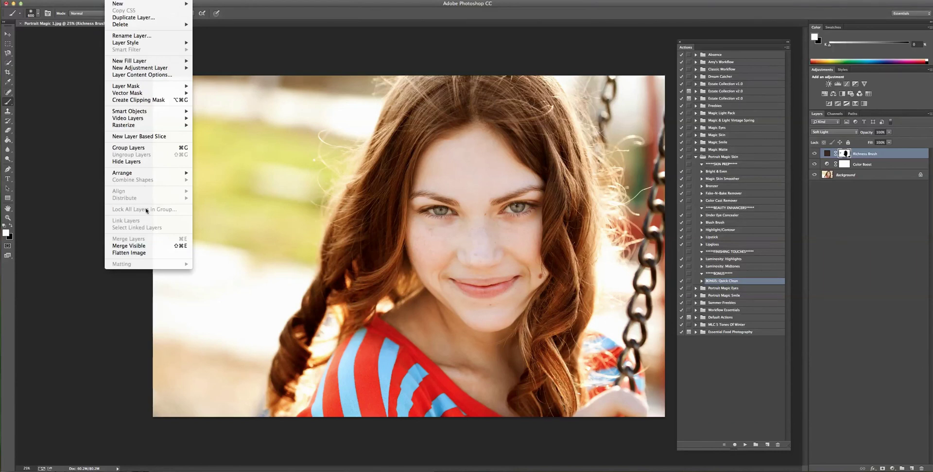
- Flatten all layers of the portrait with Layer > Flatten Image
left_click(147, 253)
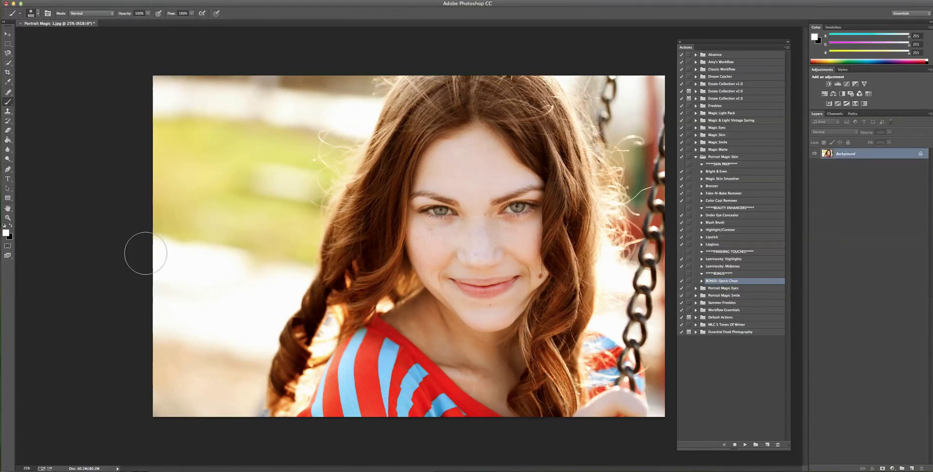